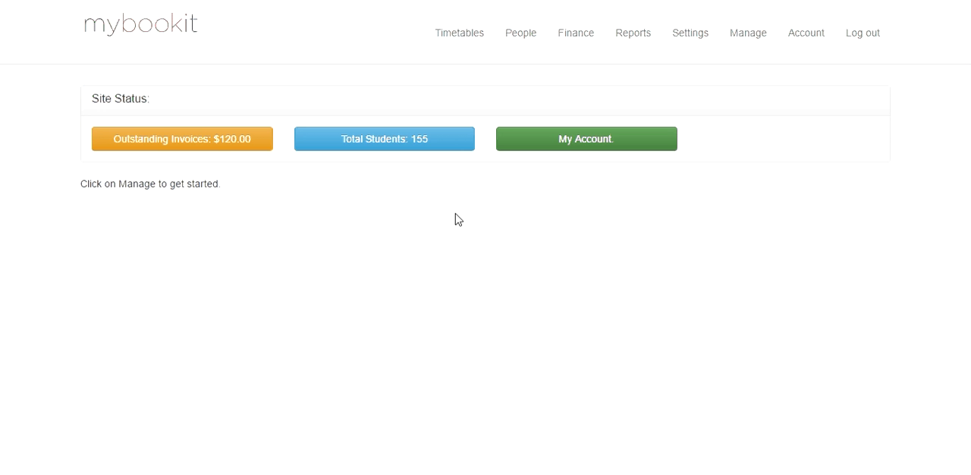
# Step: Filter the people list by the class type "2 to 3 years" and open the matching student's record
pyautogui.click(526, 47)
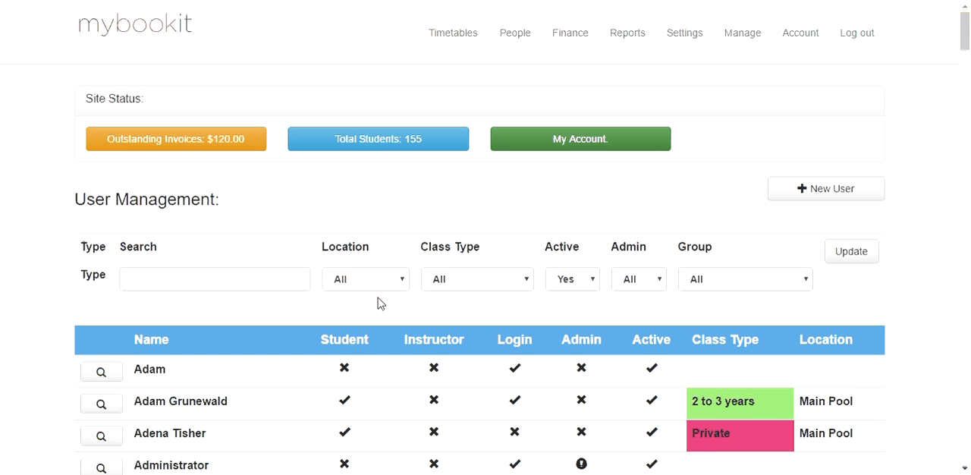
pyautogui.click(458, 286)
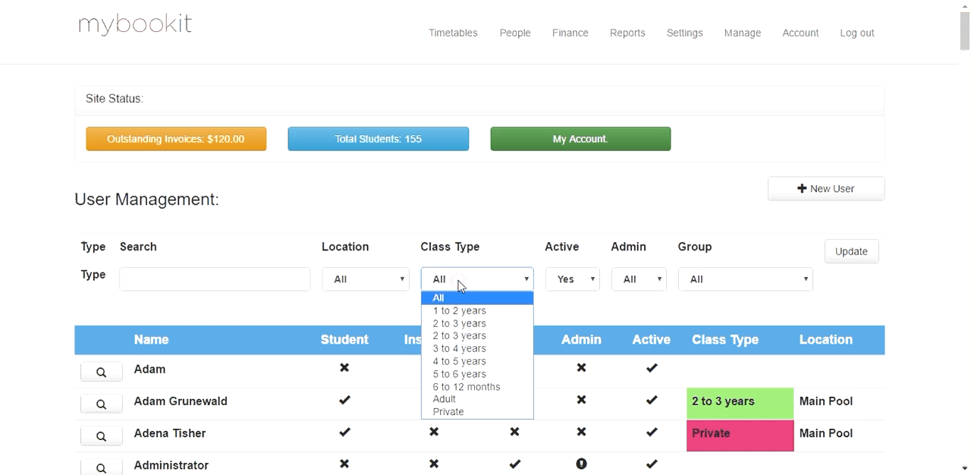
pyautogui.click(459, 323)
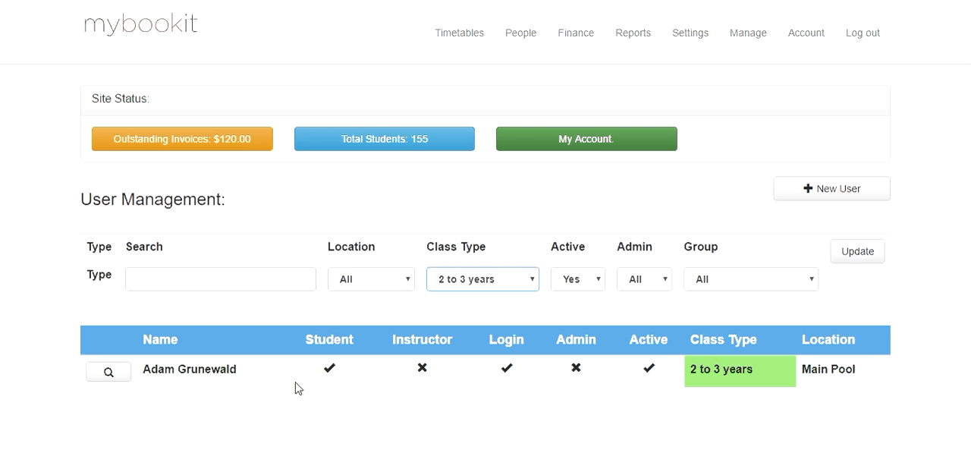
pyautogui.click(114, 371)
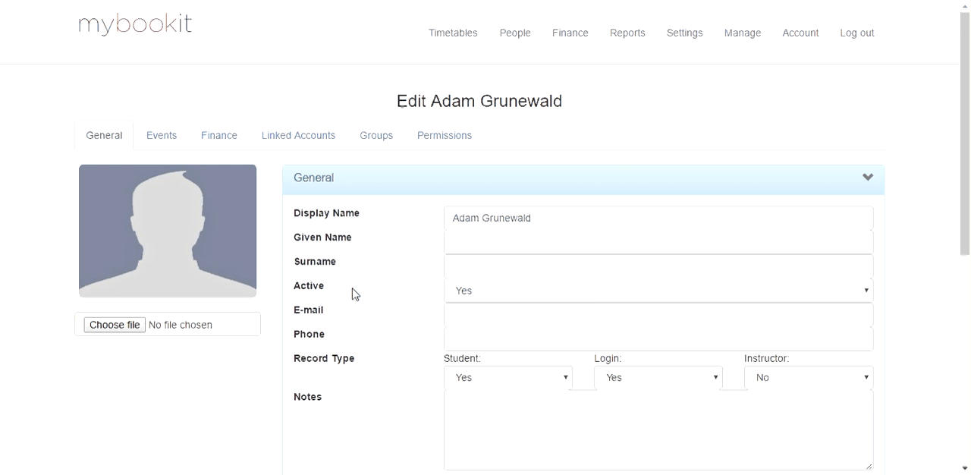
# Step: Examine the student's general details and expand the Student section to check date of birth, class type and primary location
pyautogui.scroll(-1, 353, 294)
pyautogui.scroll(-1, 353, 290)
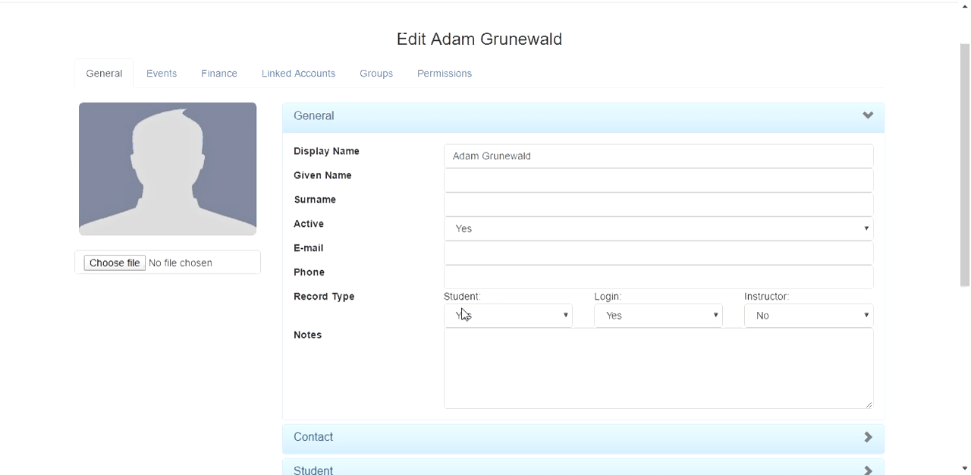
pyautogui.scroll(-1, 493, 312)
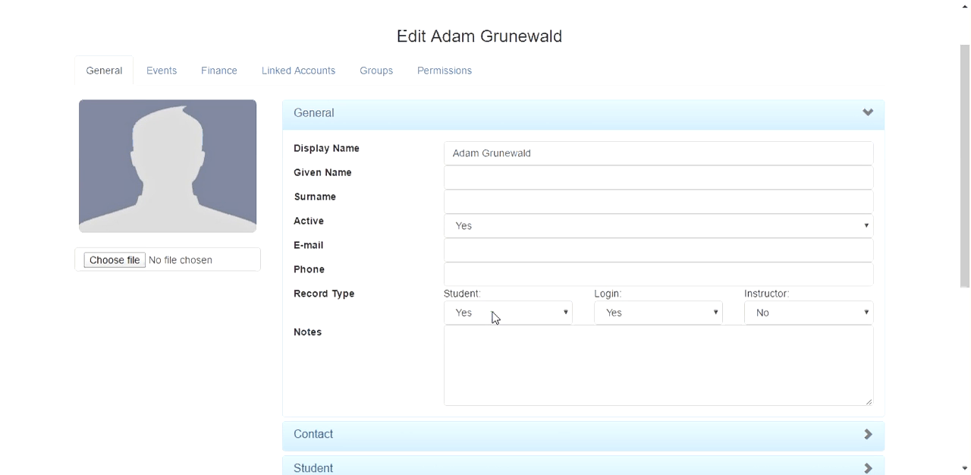
pyautogui.scroll(-2, 493, 312)
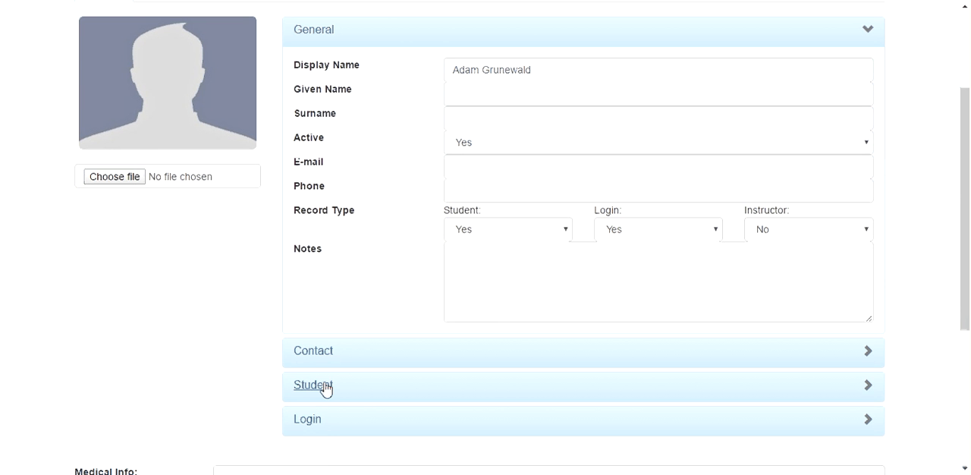
pyautogui.click(325, 387)
pyautogui.scroll(-3, 317, 390)
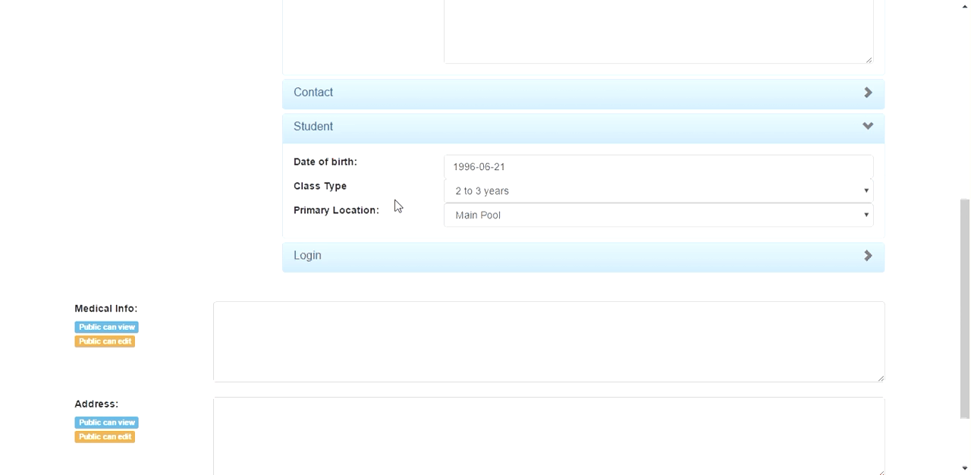
pyautogui.scroll(2, 410, 205)
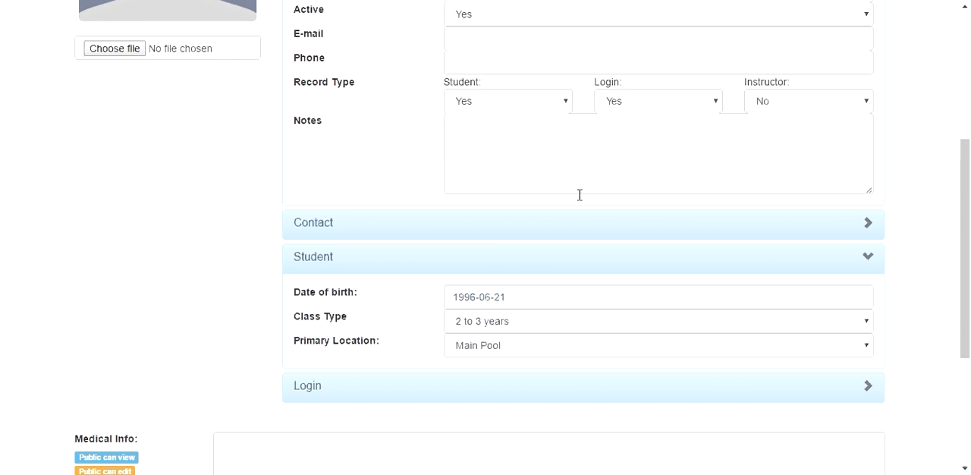
pyautogui.scroll(-2, 487, 374)
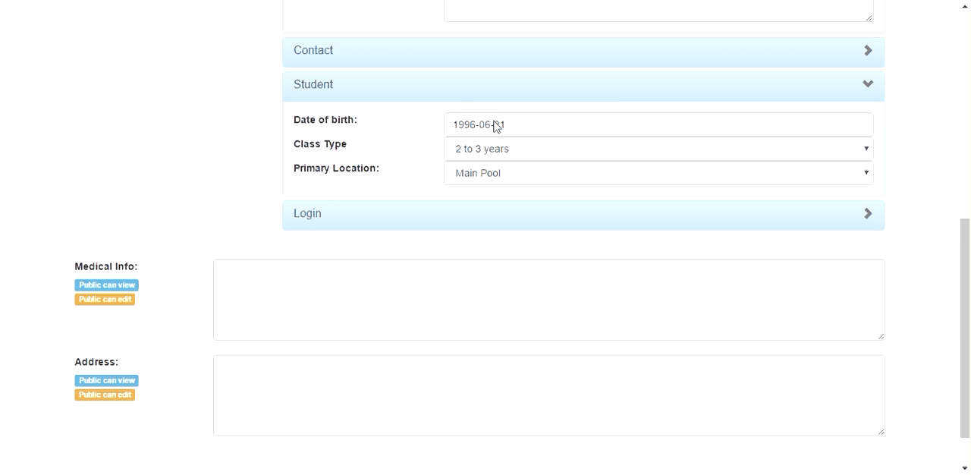
pyautogui.scroll(3, 495, 125)
pyautogui.scroll(4, 495, 121)
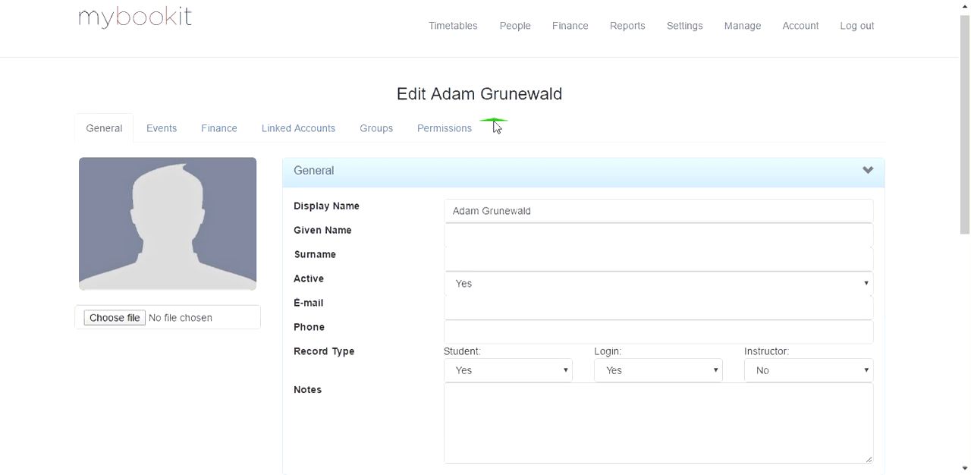
# Step: Review the student's scheduled events, outstanding invoices and linked accounts
pyautogui.click(150, 133)
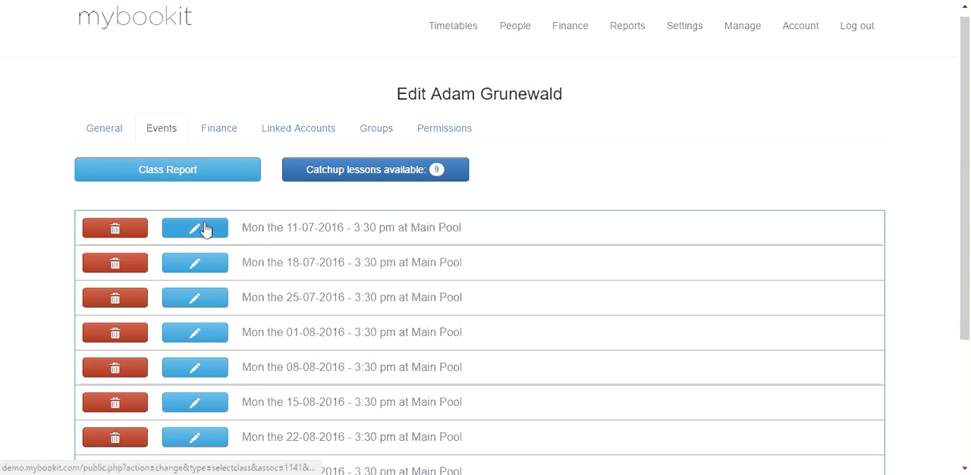
pyautogui.click(230, 123)
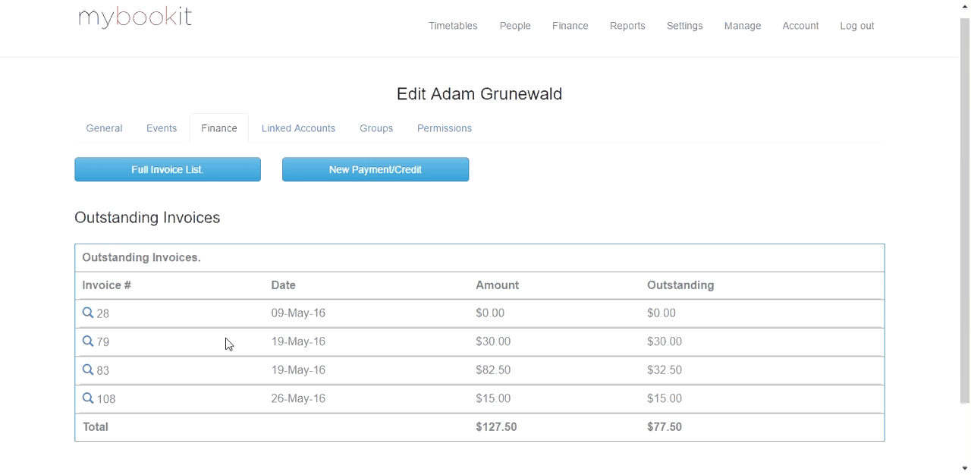
pyautogui.click(301, 130)
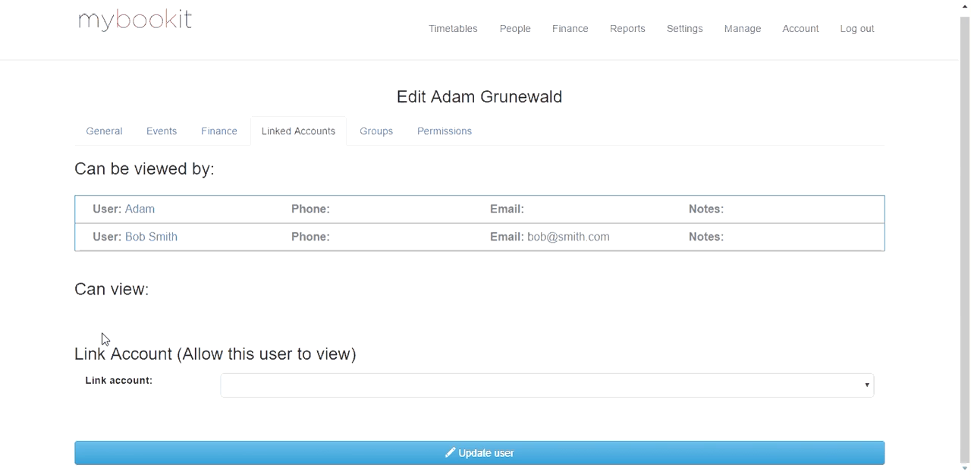
# Step: Review the student's group assignment and the all-site and Main Pool permissions
pyautogui.click(379, 136)
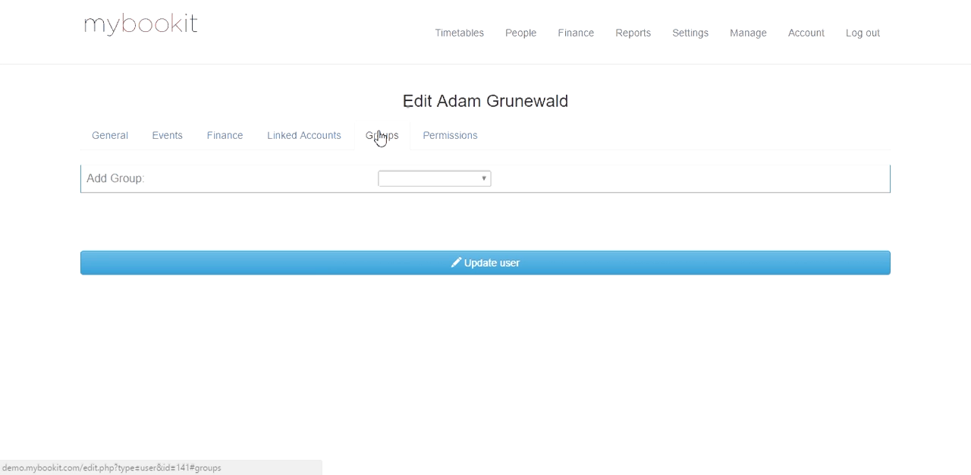
pyautogui.click(447, 152)
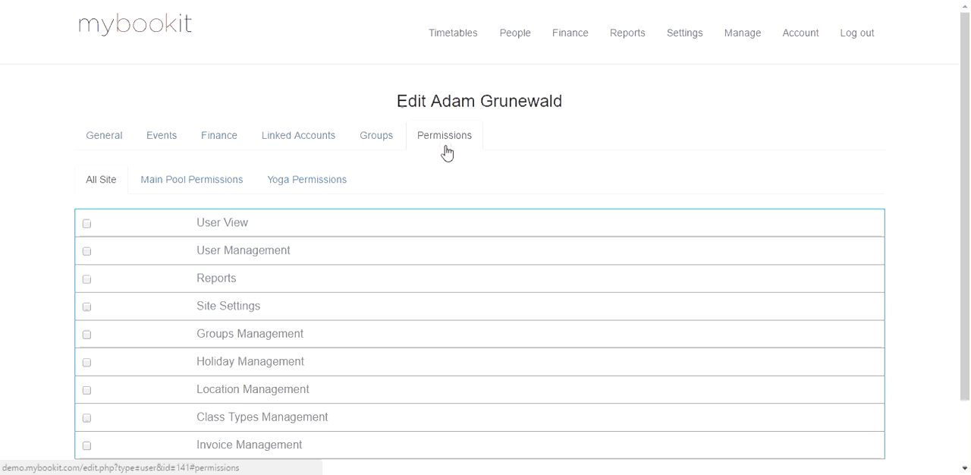
pyautogui.click(191, 181)
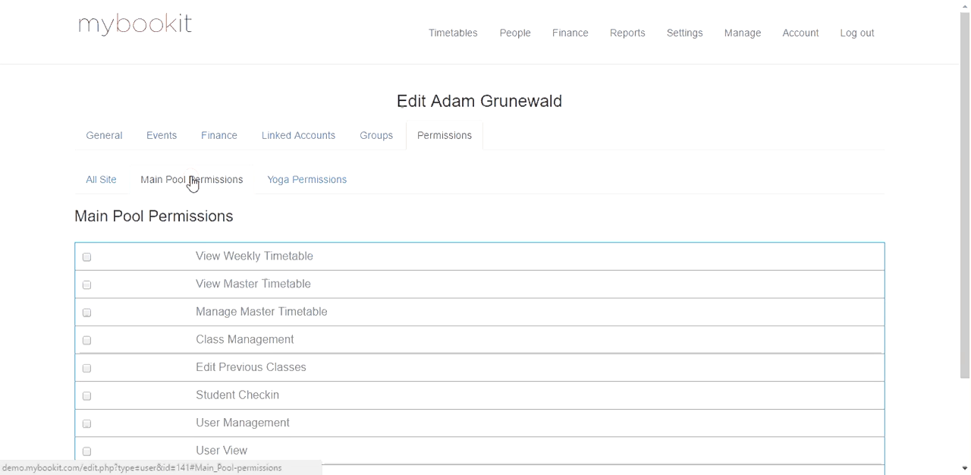
pyautogui.click(82, 183)
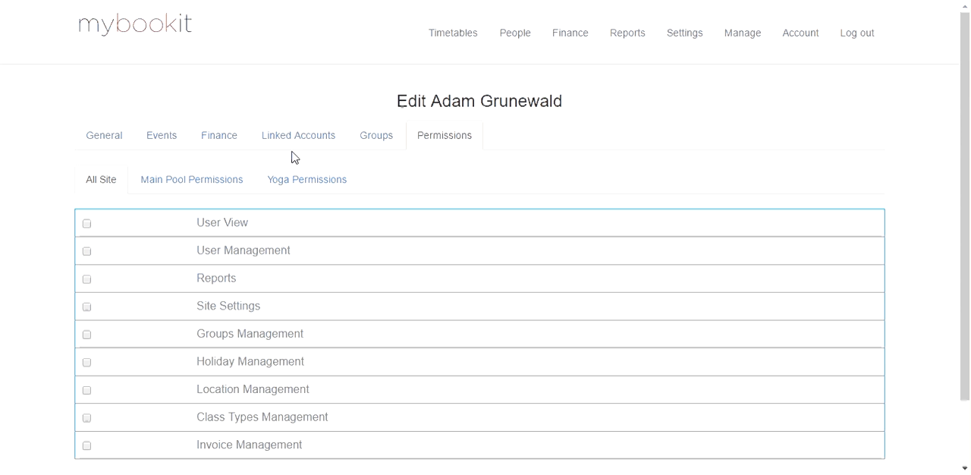
# Step: Return to user management, start a new user record and look over its user and additional details fields
pyautogui.click(515, 36)
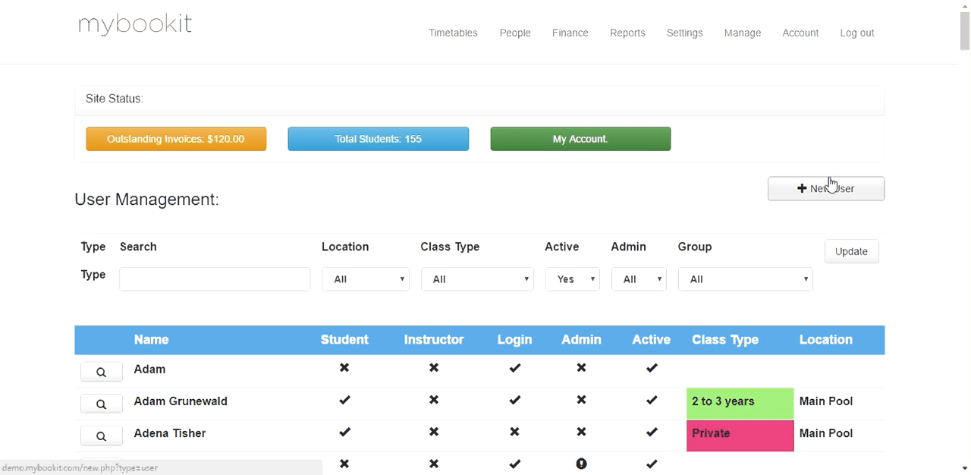
pyautogui.click(833, 191)
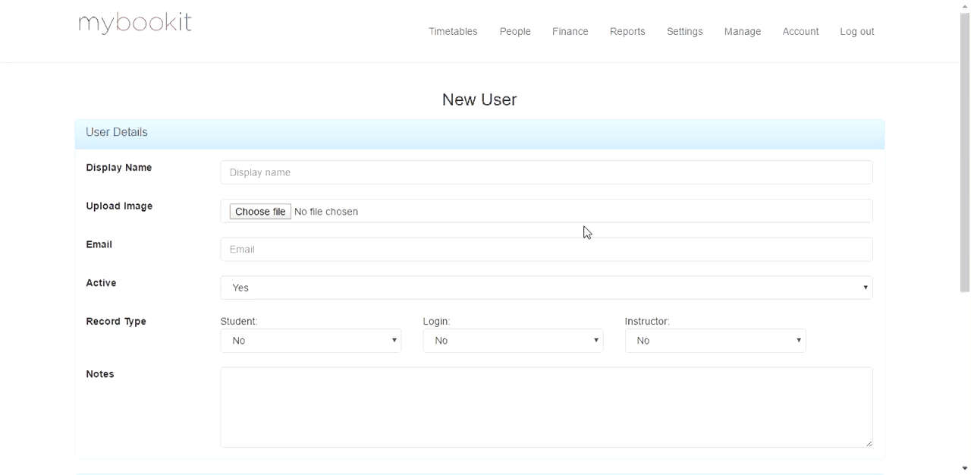
pyautogui.scroll(-1, 584, 231)
pyautogui.scroll(-3, 585, 230)
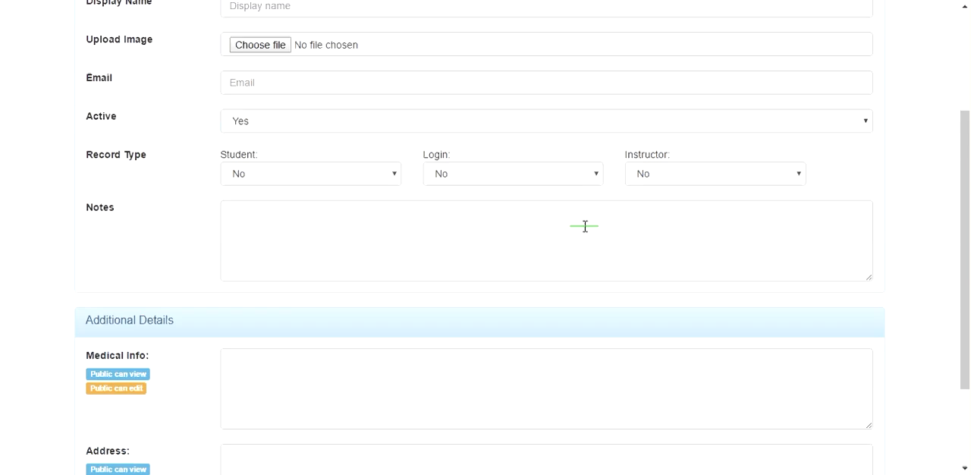
pyautogui.scroll(-2, 584, 226)
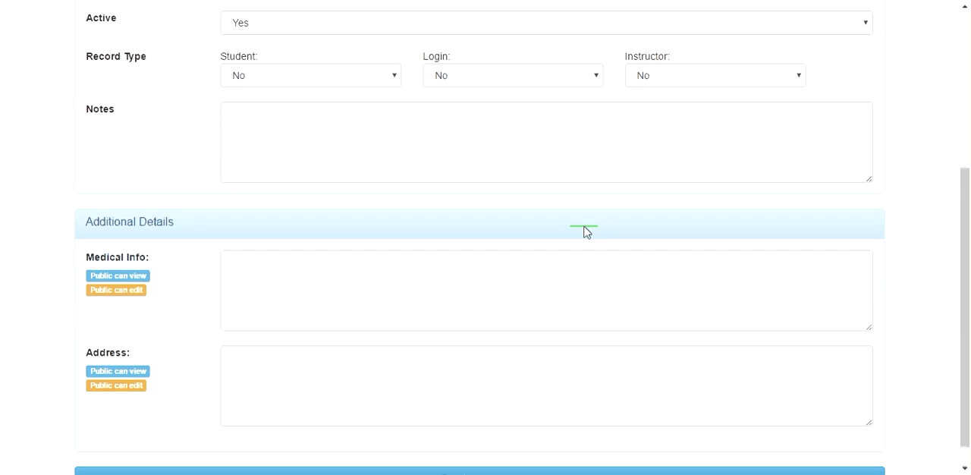
pyautogui.scroll(3, 584, 230)
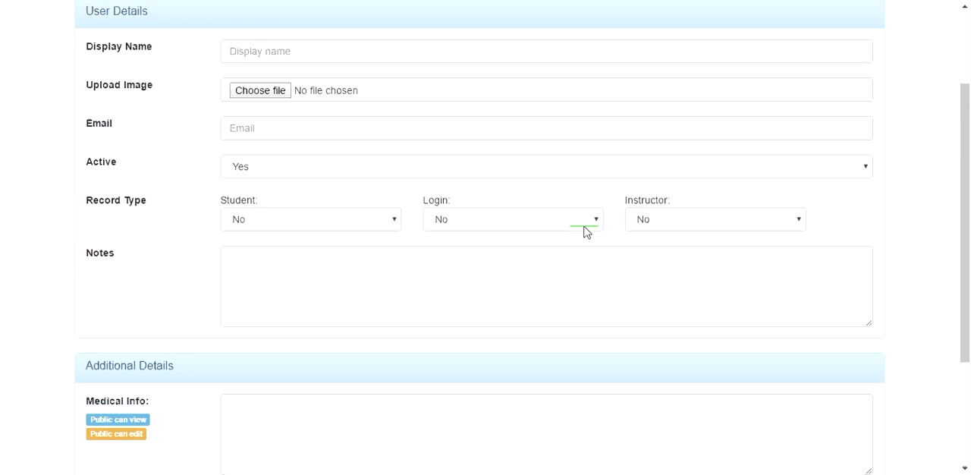
pyautogui.scroll(2, 585, 230)
# Step: Enter the new user's full name as display name and fill in their e-mail address
pyautogui.click(552, 136)
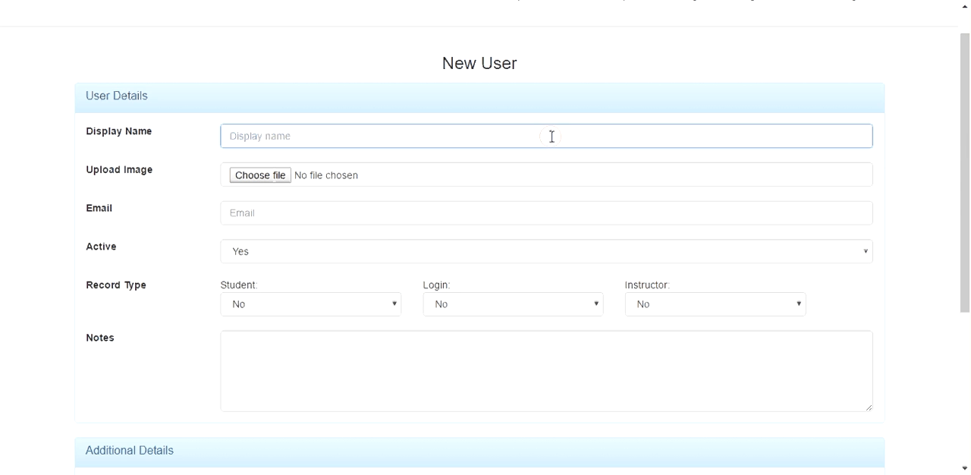
pyautogui.write('John Smith')
pyautogui.click(385, 224)
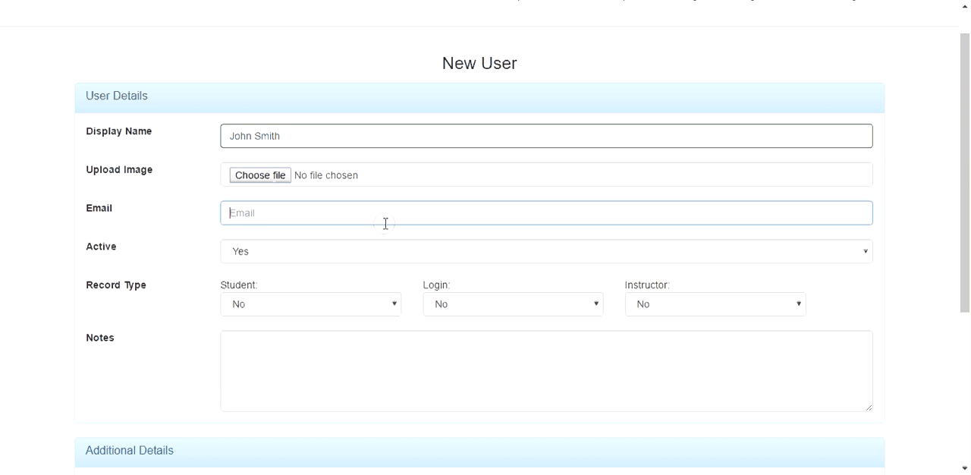
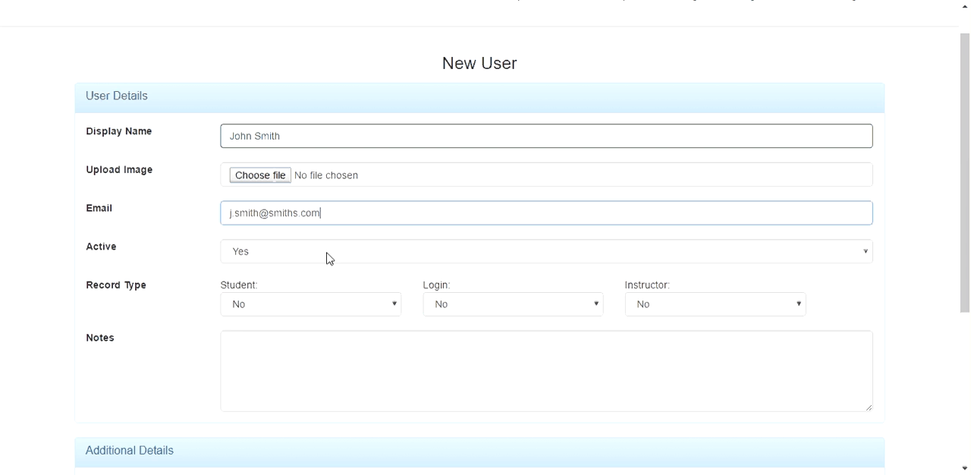
# Step: Set the new user's record type to Yes for both Student and Login
pyautogui.click(285, 306)
pyautogui.click(270, 338)
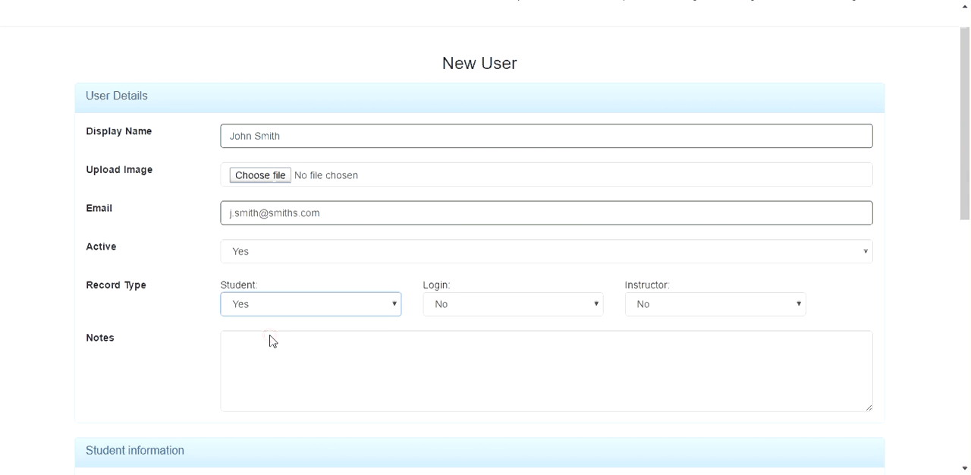
pyautogui.click(455, 313)
pyautogui.click(458, 337)
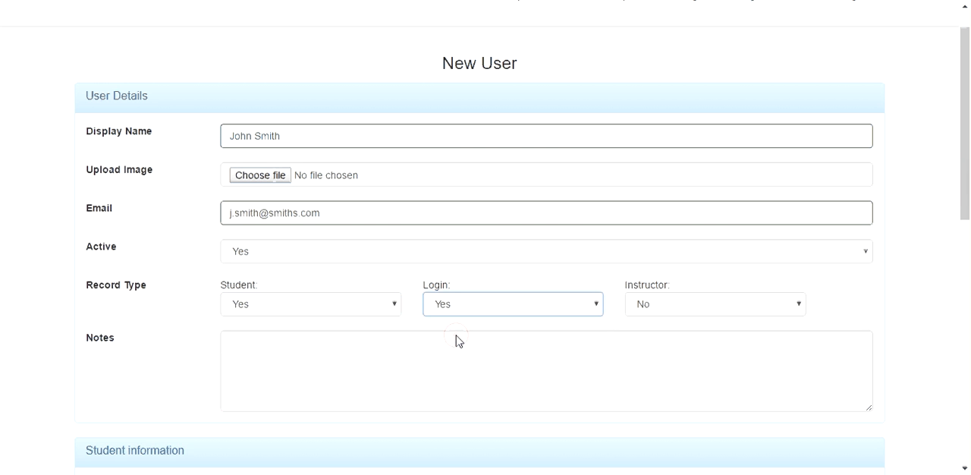
# Step: Add a short note identifying the account by the new user's first name
pyautogui.click(410, 371)
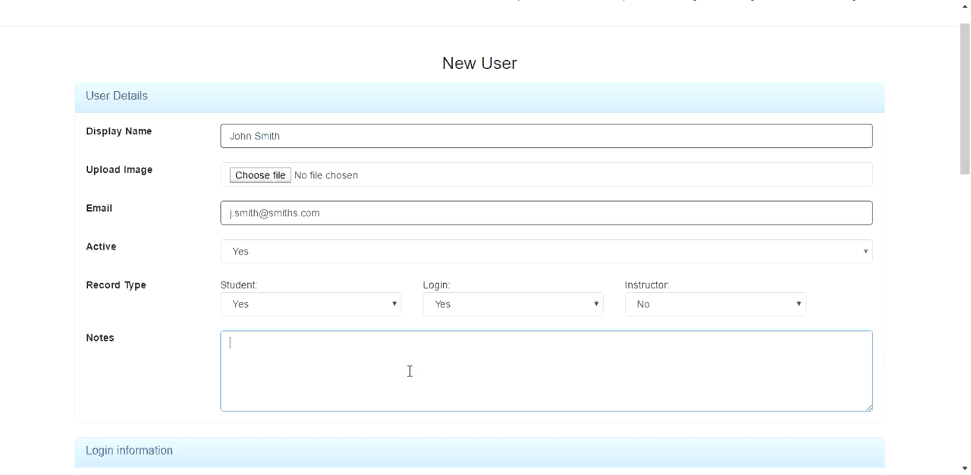
pyautogui.write('John Acccount')
# Step: Fill in the new user's username, password and password confirmation, and allow the login to view the second account in the link list
pyautogui.scroll(-3, 409, 373)
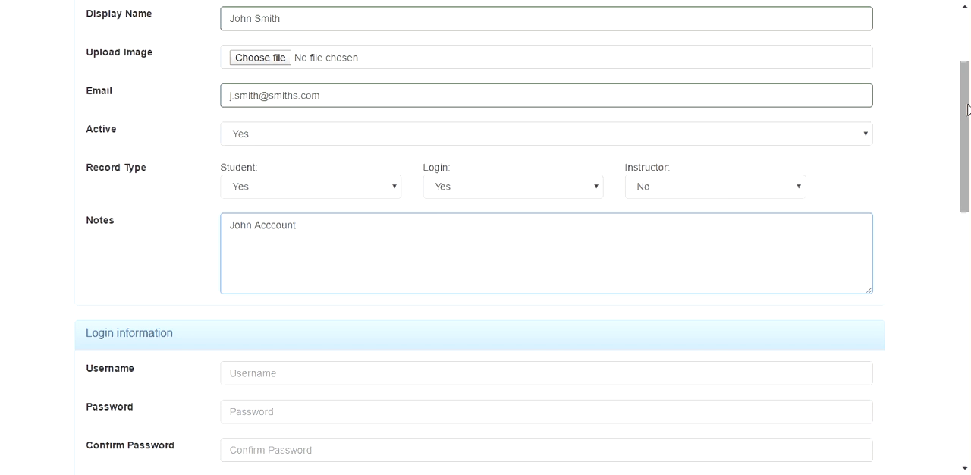
pyautogui.moveTo(967, 110); pyautogui.dragTo(956, 177)
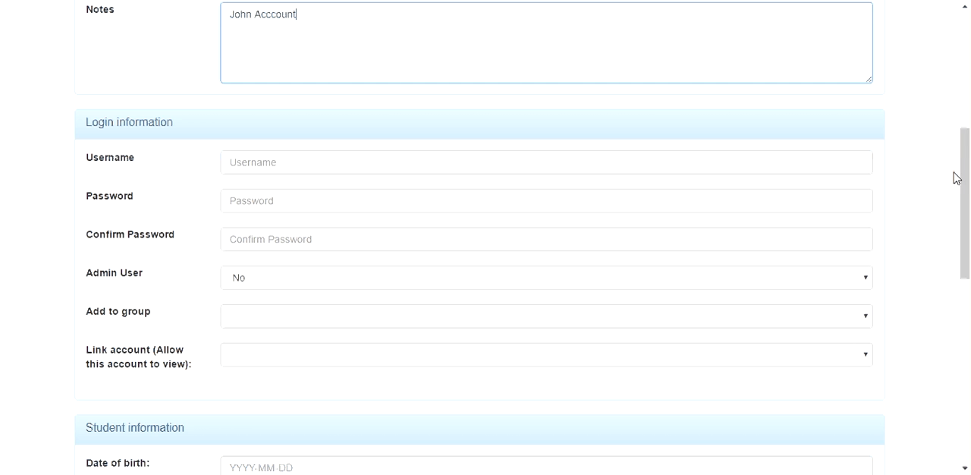
pyautogui.click(668, 157)
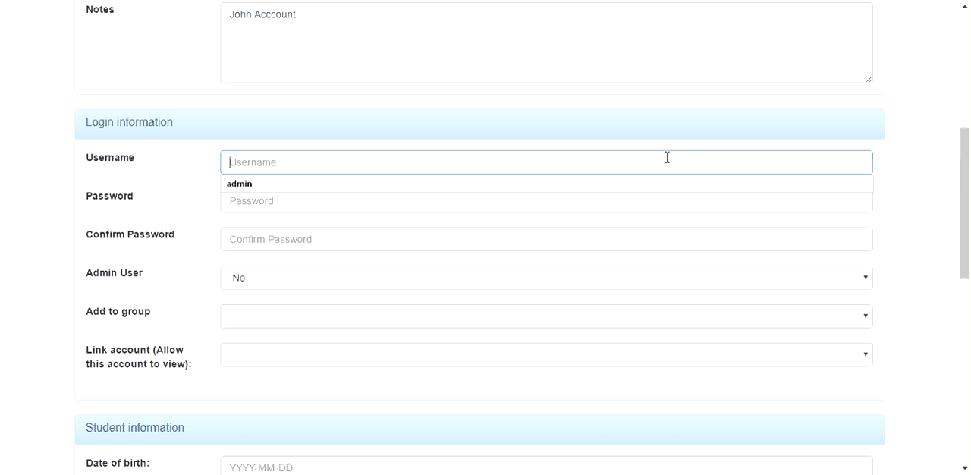
pyautogui.write('j.smith')
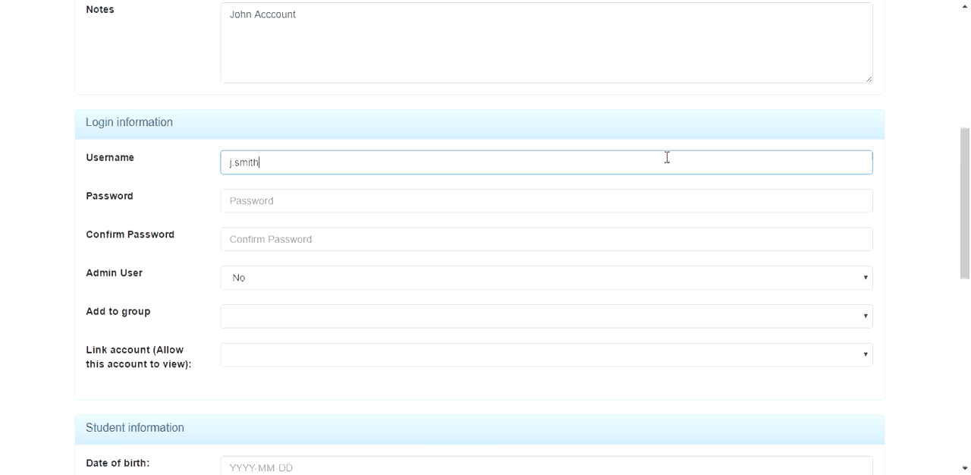
pyautogui.press('Tab')
pyautogui.write('••••••••••')
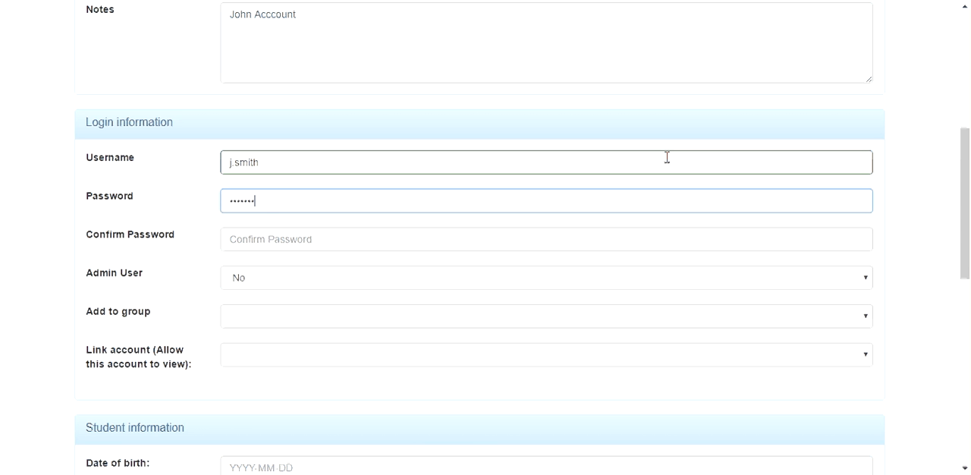
pyautogui.press('Tab')
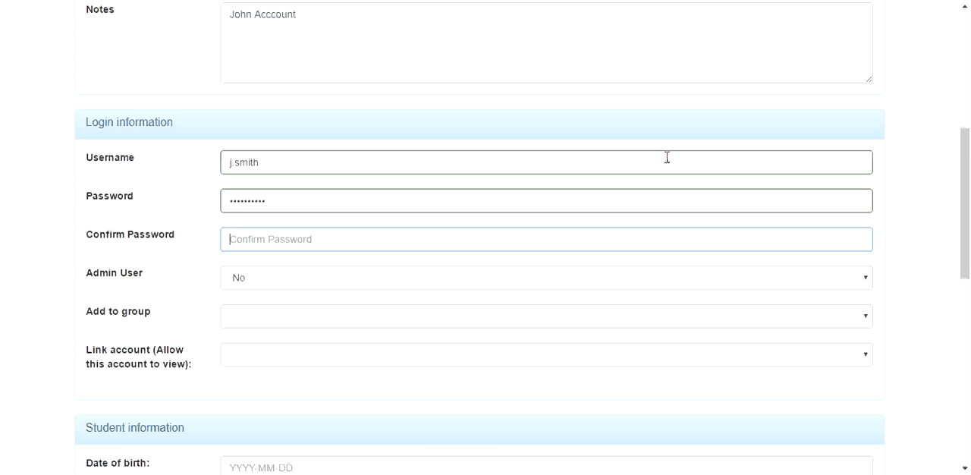
pyautogui.write('••••••••••')
pyautogui.click(290, 362)
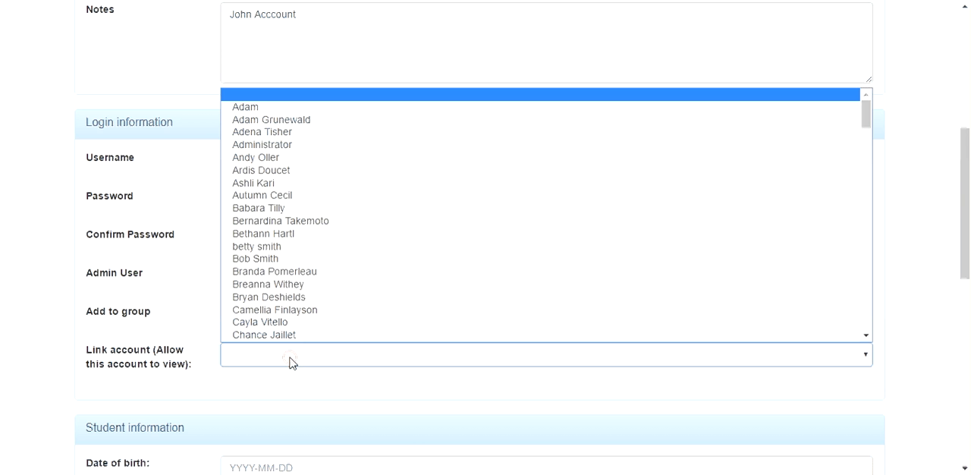
pyautogui.click(289, 123)
# Step: Enter the student's date of birth and set the class type to 6 to 12 months
pyautogui.scroll(-1, 254, 366)
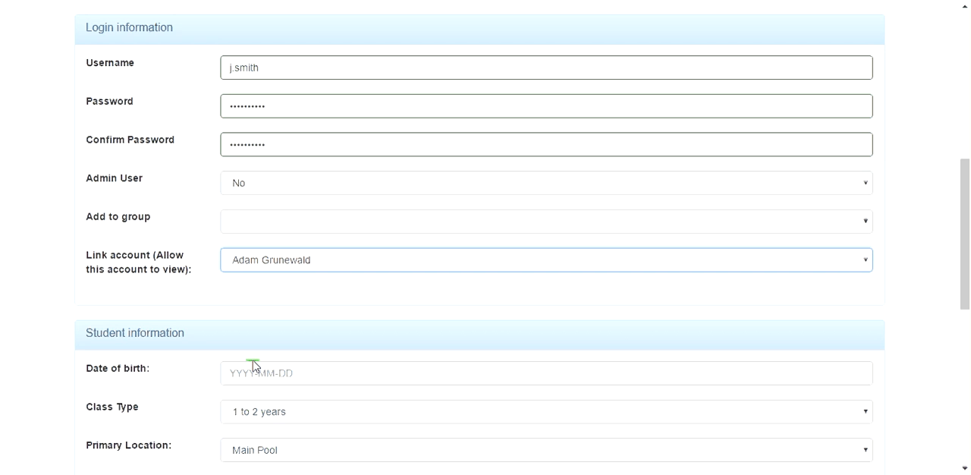
pyautogui.scroll(-1, 253, 366)
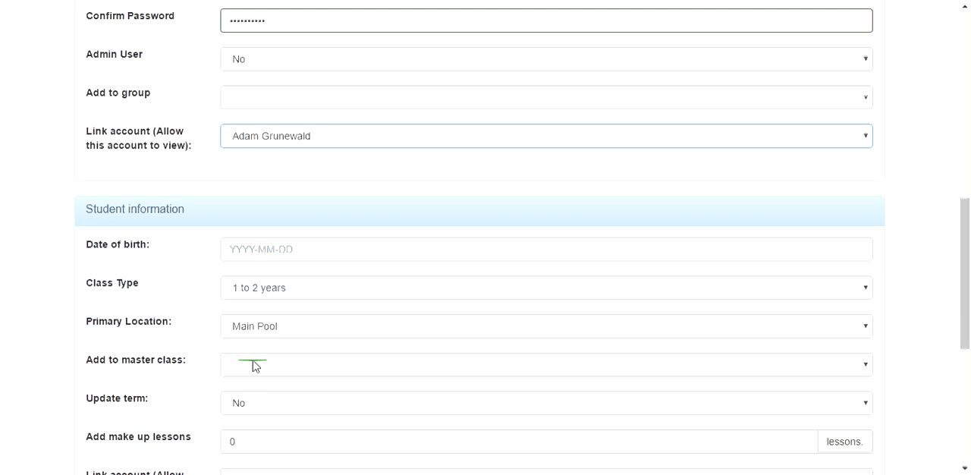
pyautogui.click(277, 253)
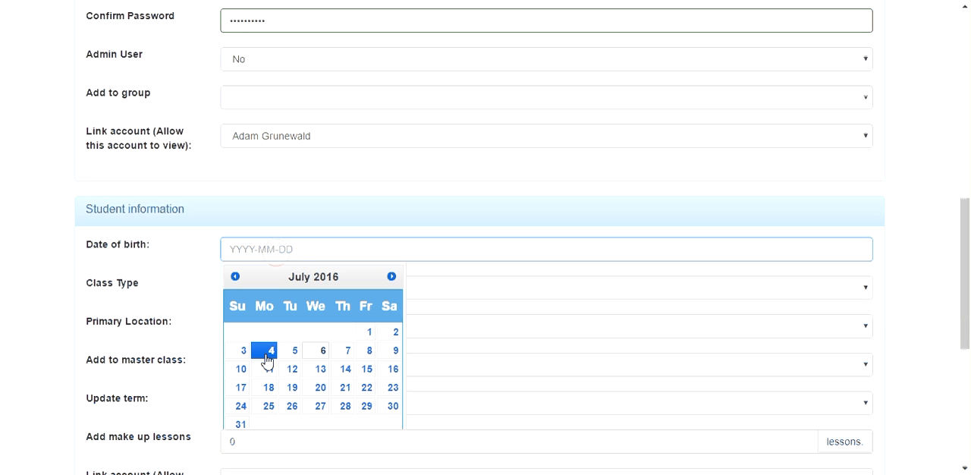
pyautogui.click(372, 332)
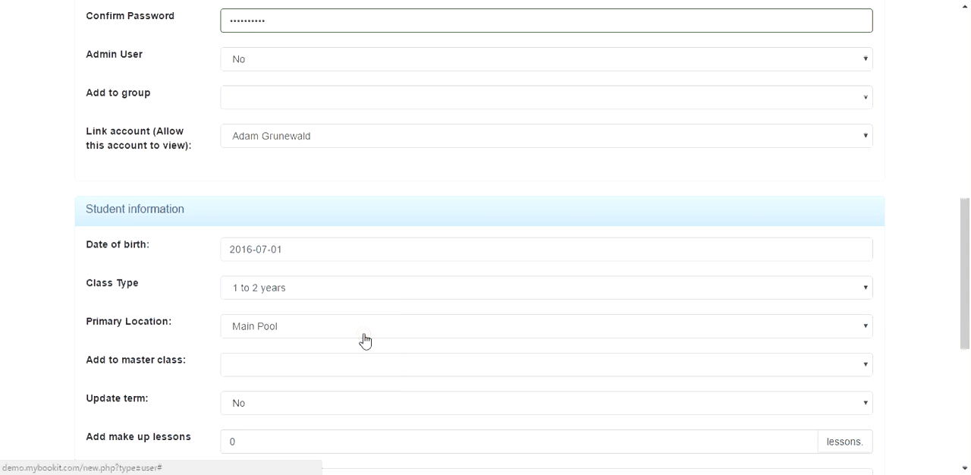
pyautogui.click(305, 290)
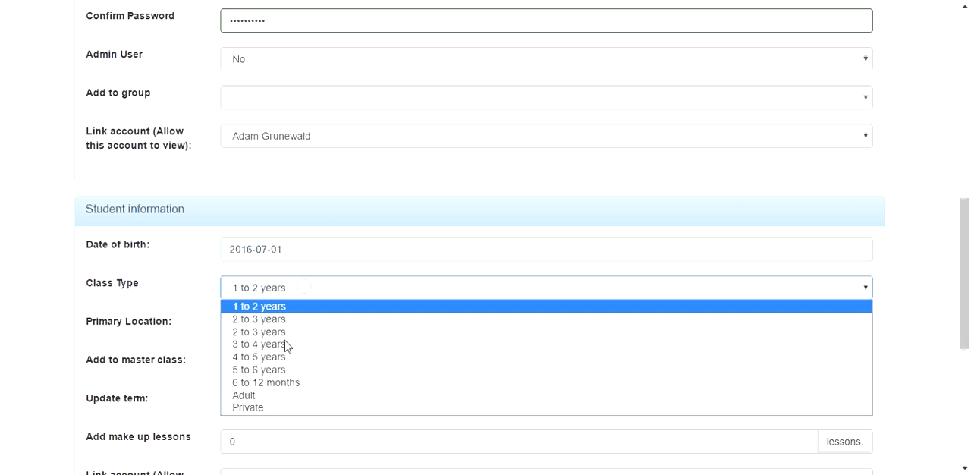
pyautogui.click(275, 384)
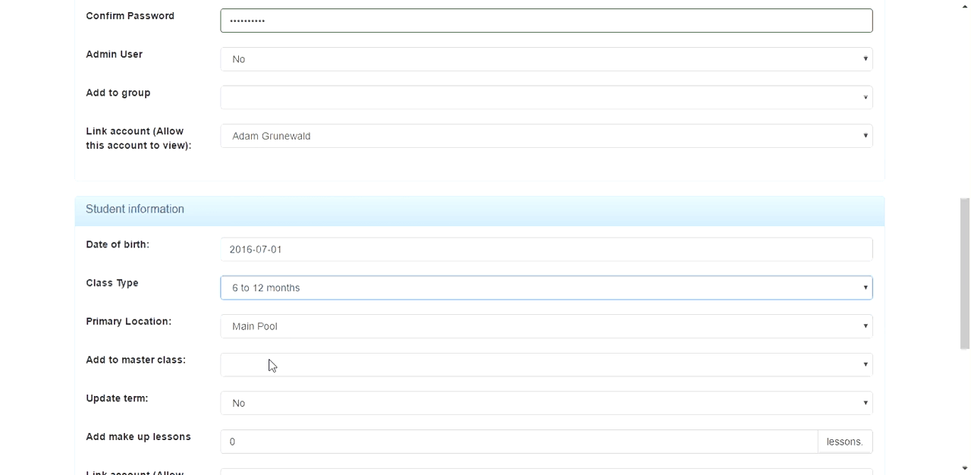
# Step: Add the student to the Mon 10:30 am 1 to 2 years master class at Main Pool and set Update term to Yes
pyautogui.click(271, 365)
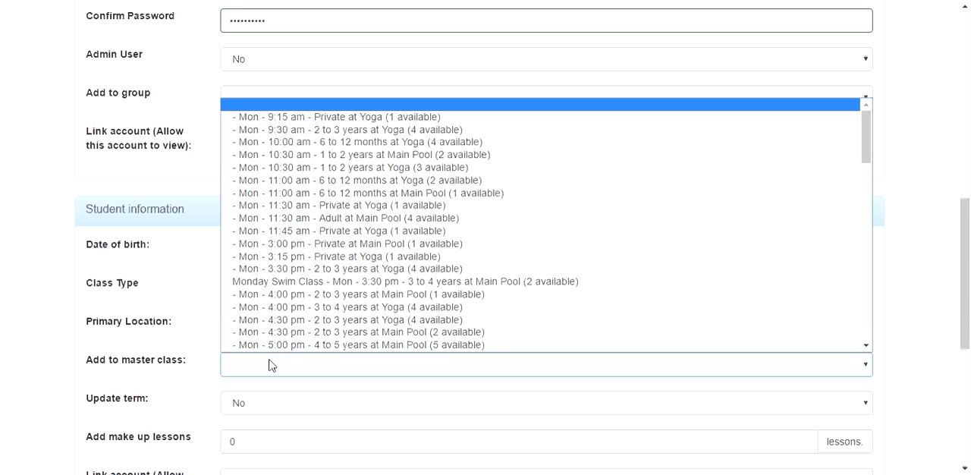
pyautogui.click(363, 154)
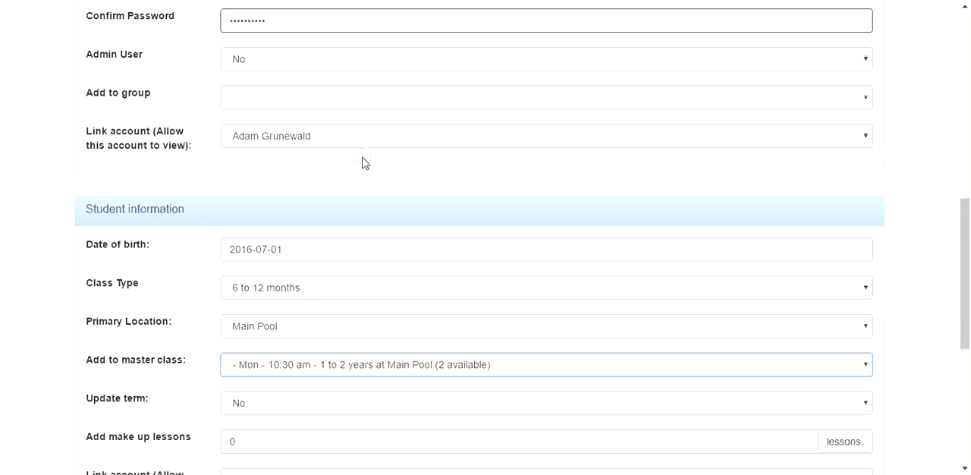
pyautogui.click(266, 403)
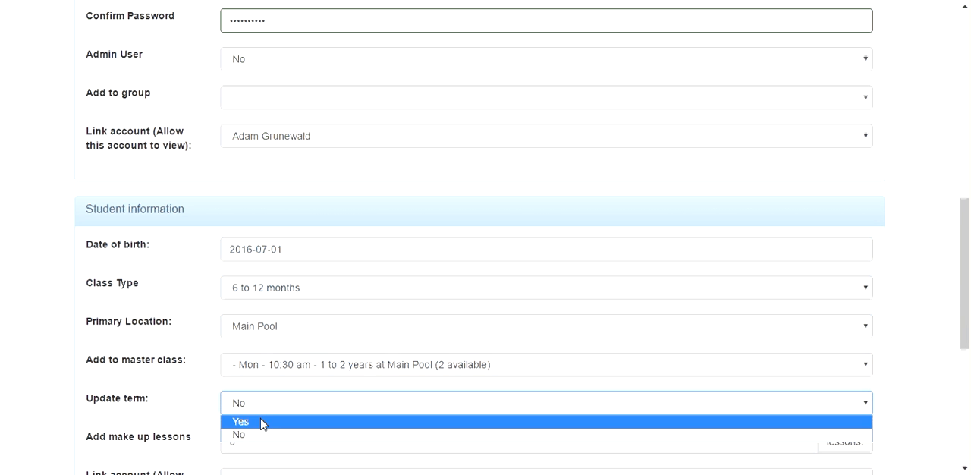
pyautogui.click(262, 424)
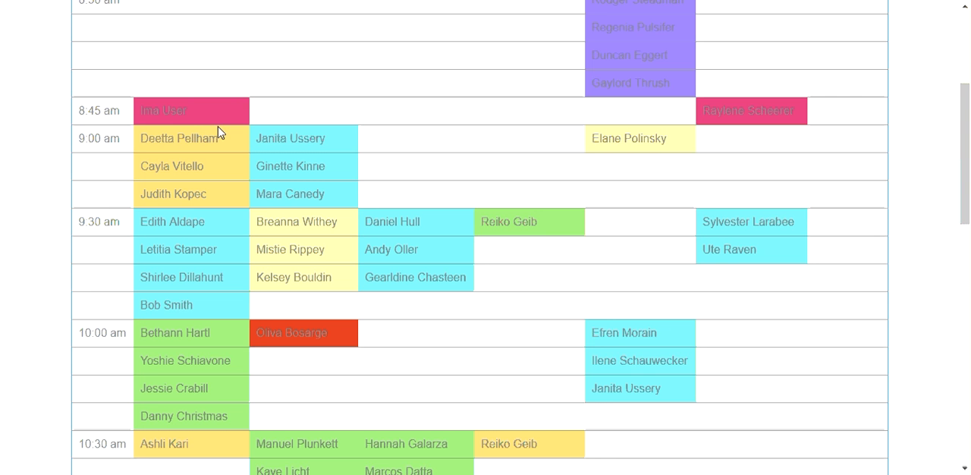
# Step: Check the Monday 10:30 am class in the weekly timetable and return to the new user form
pyautogui.scroll(-3, 157, 375)
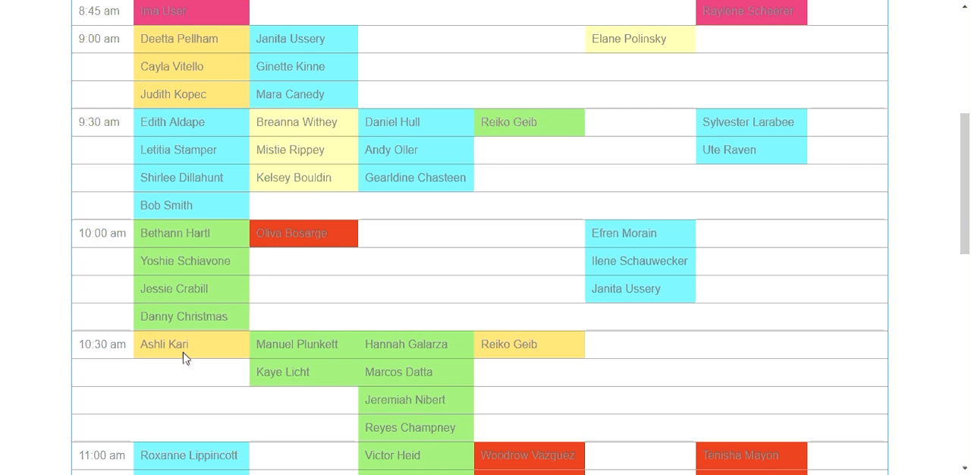
pyautogui.hotkey('ctrl', 'Tab')
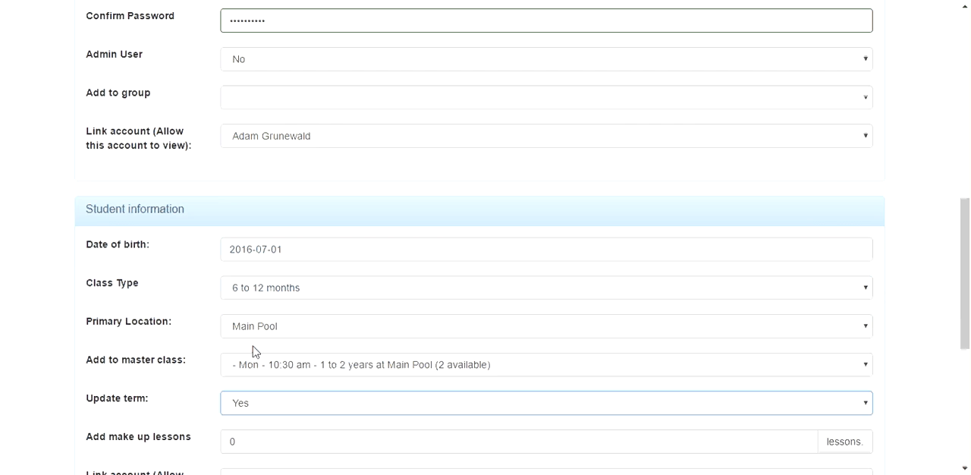
# Step: Create the new user from the completed form and look for the student's Monday 10:30 am booking in the weekly timetable
pyautogui.scroll(-2, 252, 352)
pyautogui.scroll(-1, 253, 351)
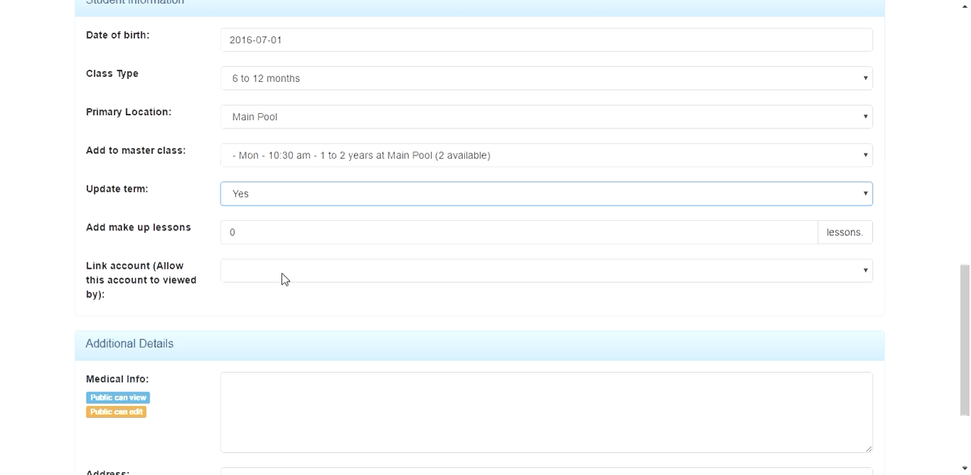
pyautogui.scroll(-2, 342, 322)
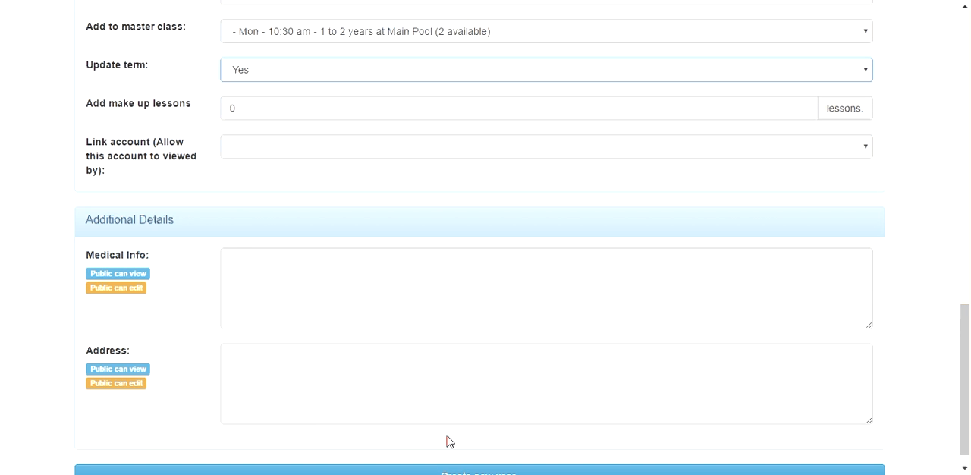
pyautogui.scroll(-1, 448, 441)
pyautogui.click(459, 455)
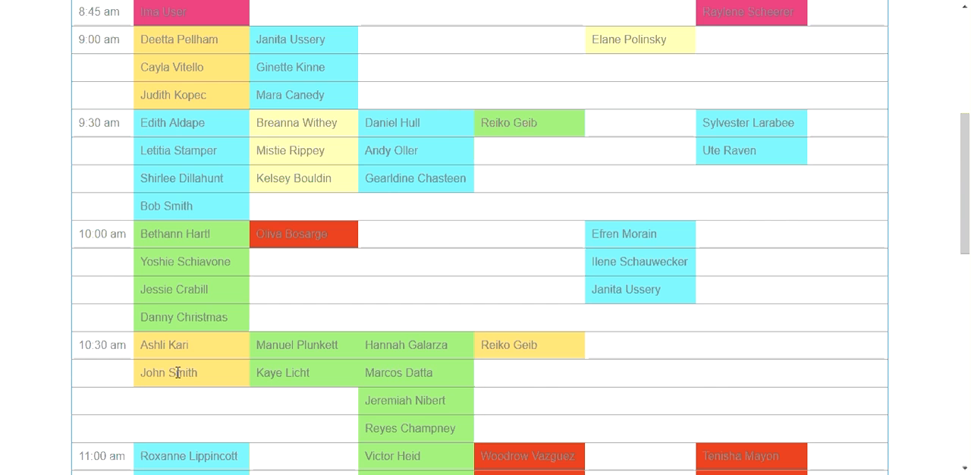
pyautogui.scroll(4, 178, 372)
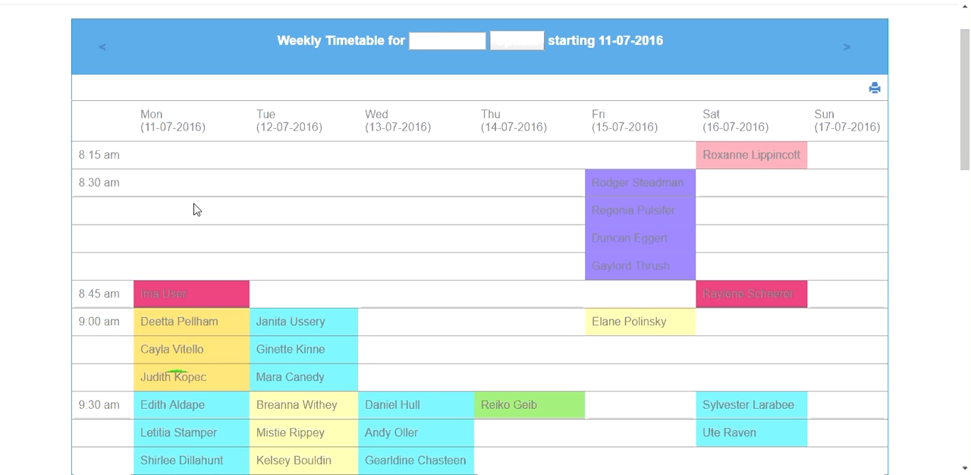